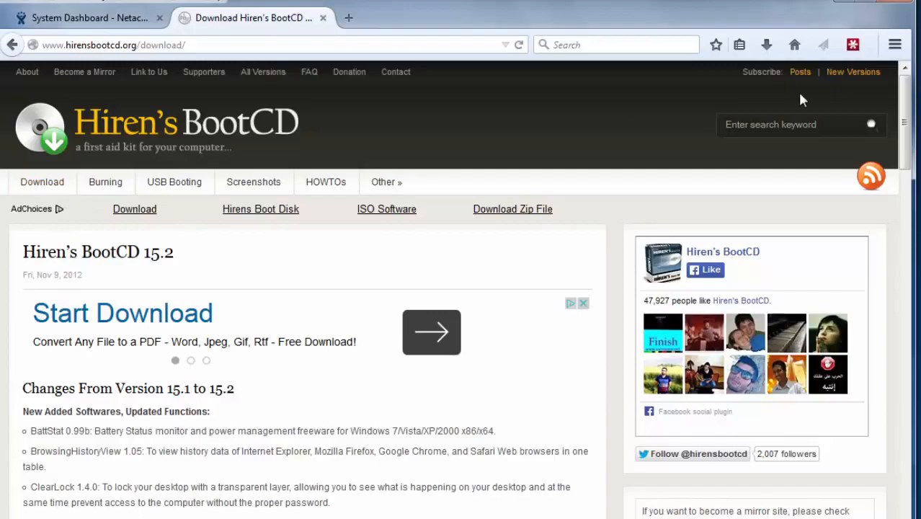
Download Hirens.BootCD.15.2.zip, then scroll the Screenshots gallery of boot and tool menus
left_click_drag(910, 103, 908, 400)
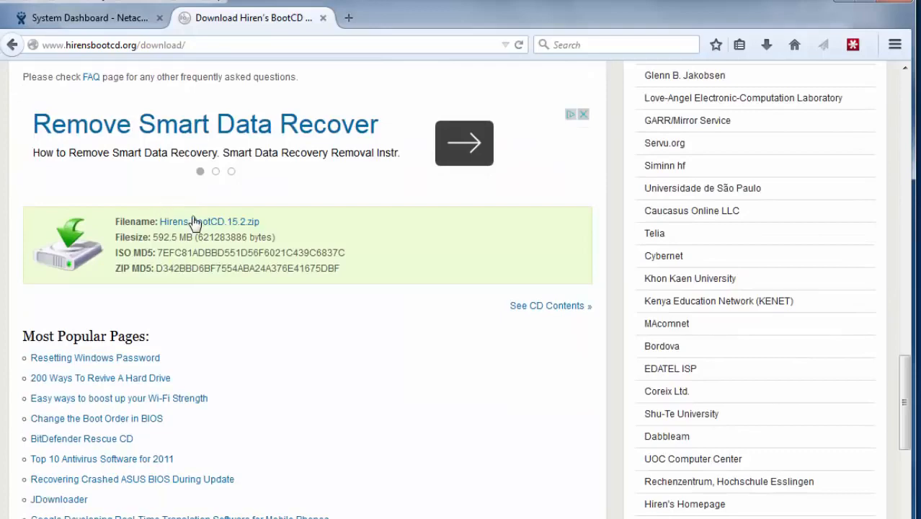
left_click(188, 224)
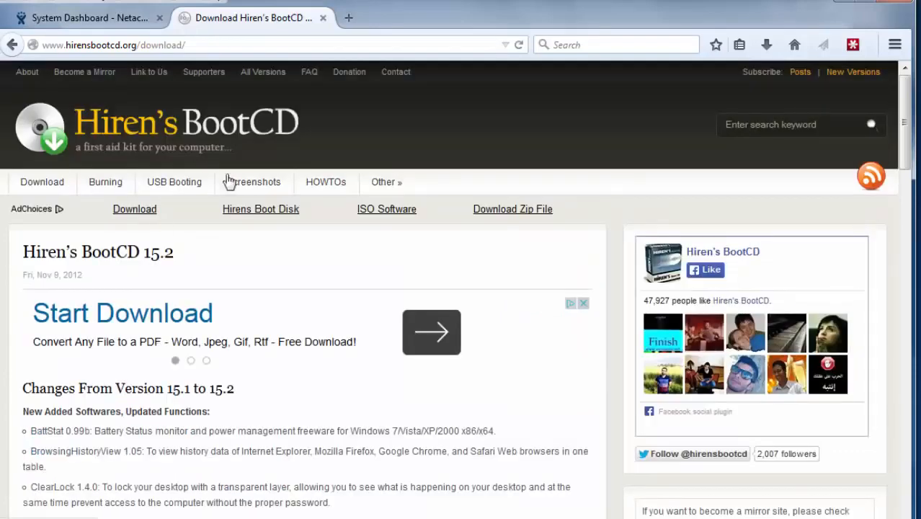
left_click(243, 189)
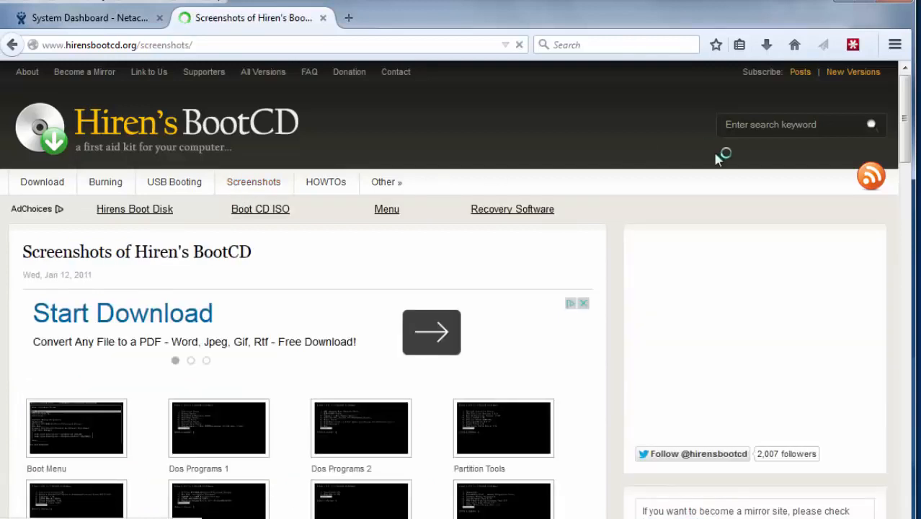
left_click_drag(909, 151, 907, 188)
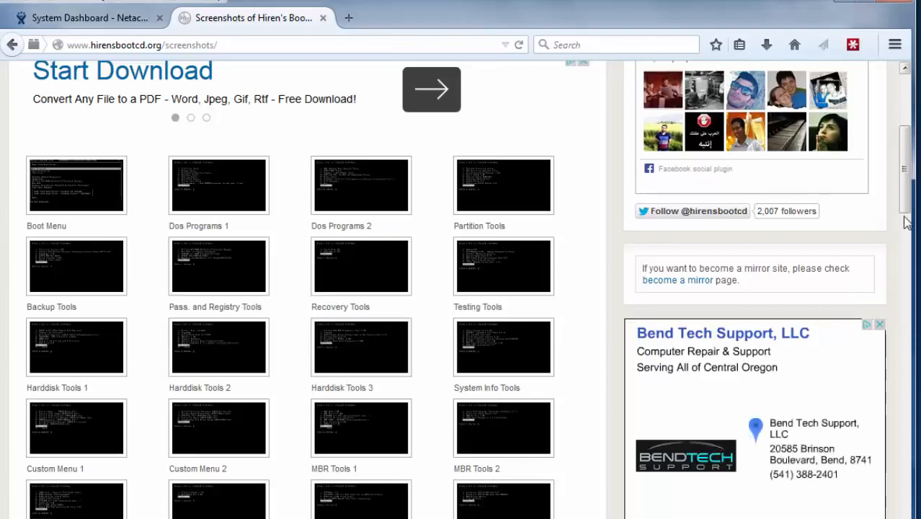
left_click_drag(905, 218, 909, 322)
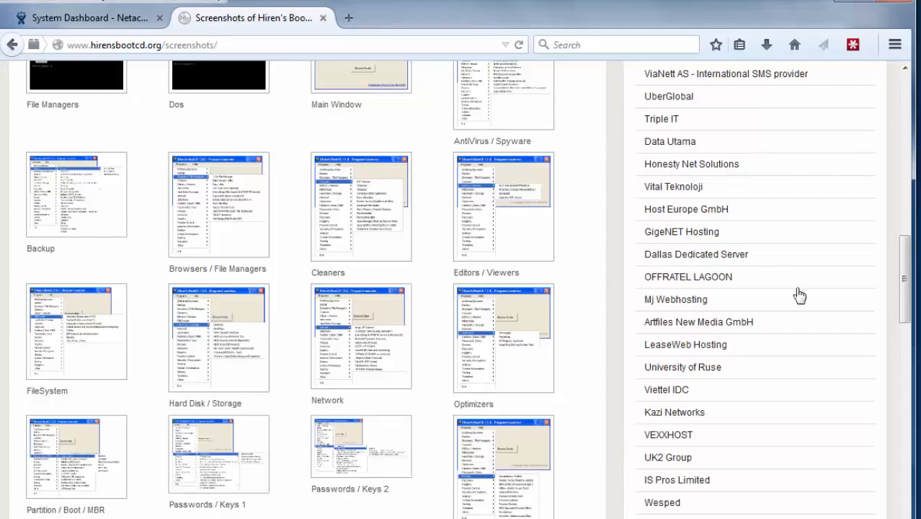
left_click_drag(905, 274, 906, 113)
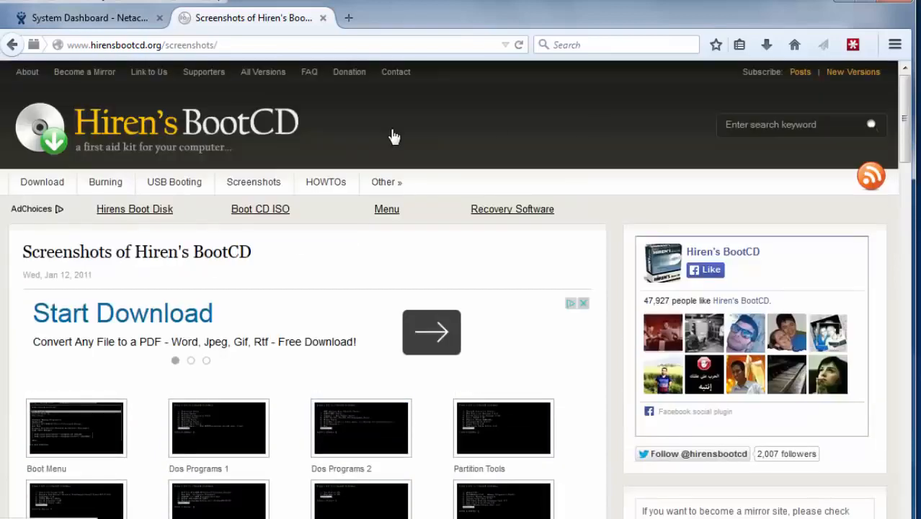
Scroll to the 15.2 file details, then bring forward the ISO images folder with the 594 MB ISO
left_click(43, 186)
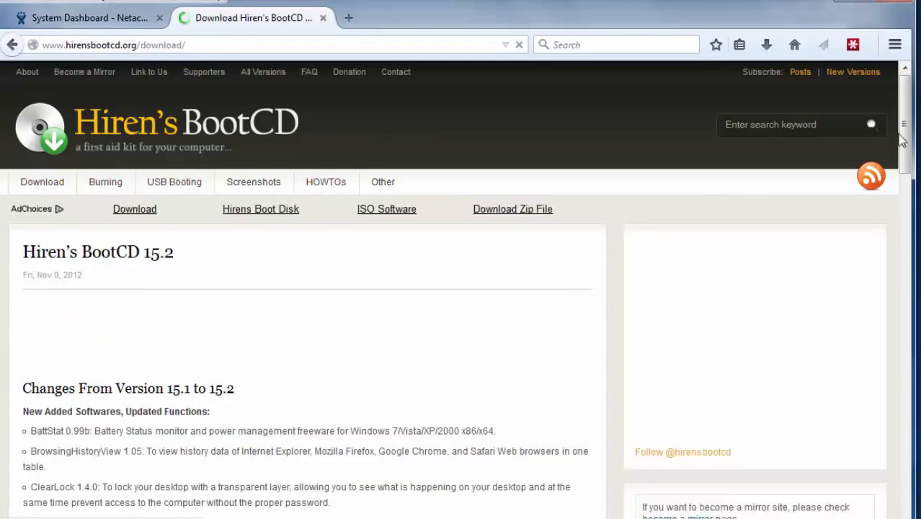
left_click_drag(902, 141, 879, 401)
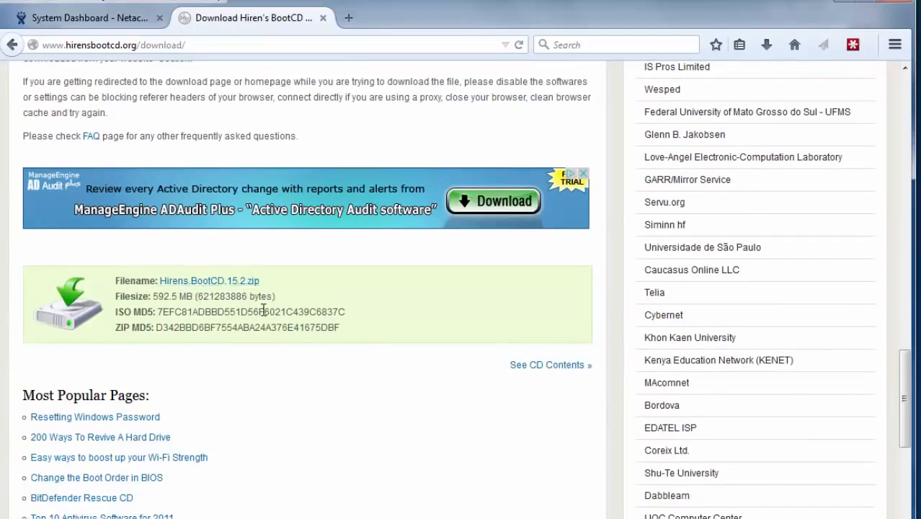
key("alt+Tab")
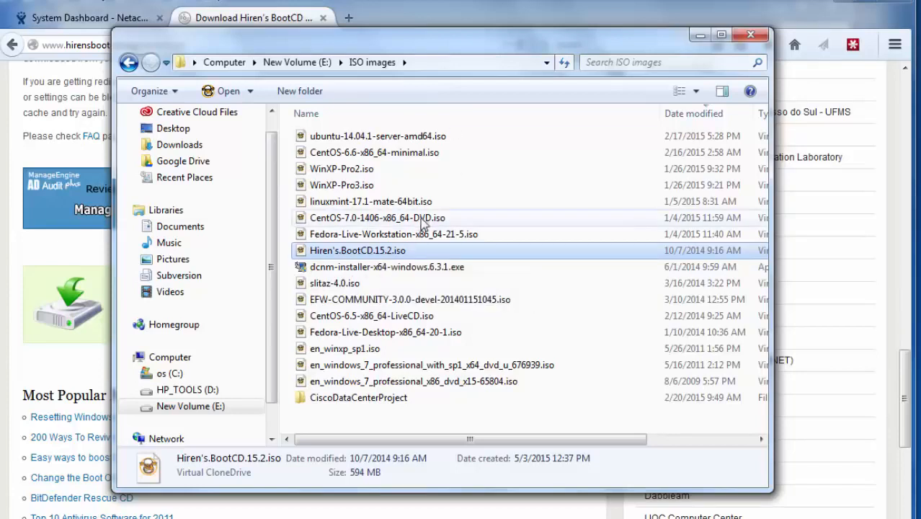
Minimize the ISO images folder and Firefox to reveal the running Windows 7-b guest
left_click(699, 37)
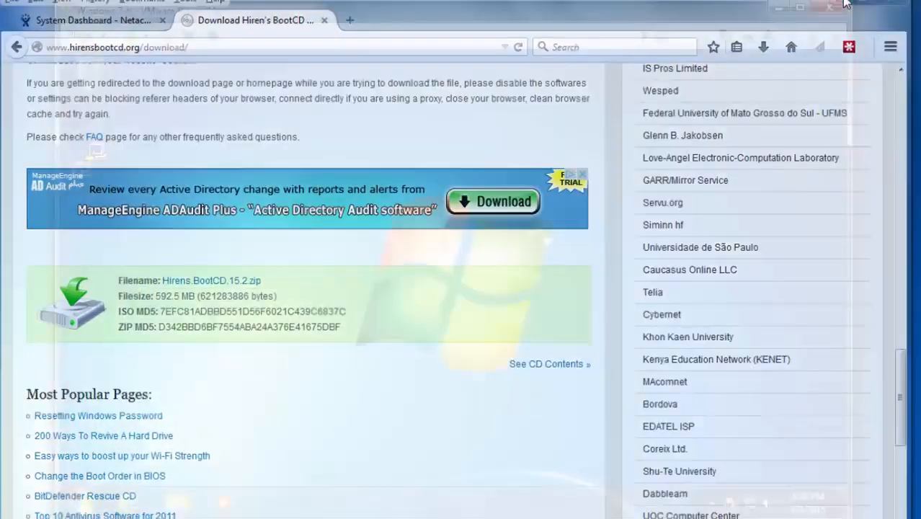
left_click(846, 5)
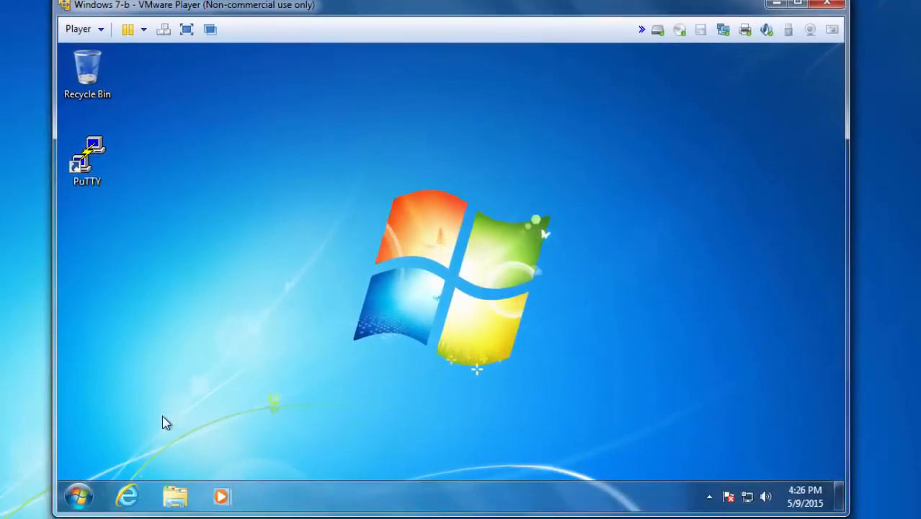
Open the guest's Control Panel from Start and go to User Accounts
left_click(78, 495)
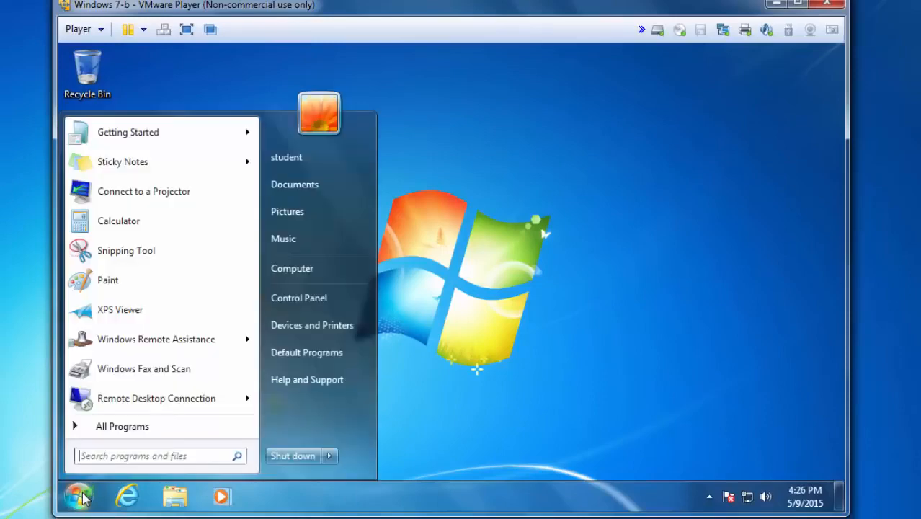
left_click(298, 298)
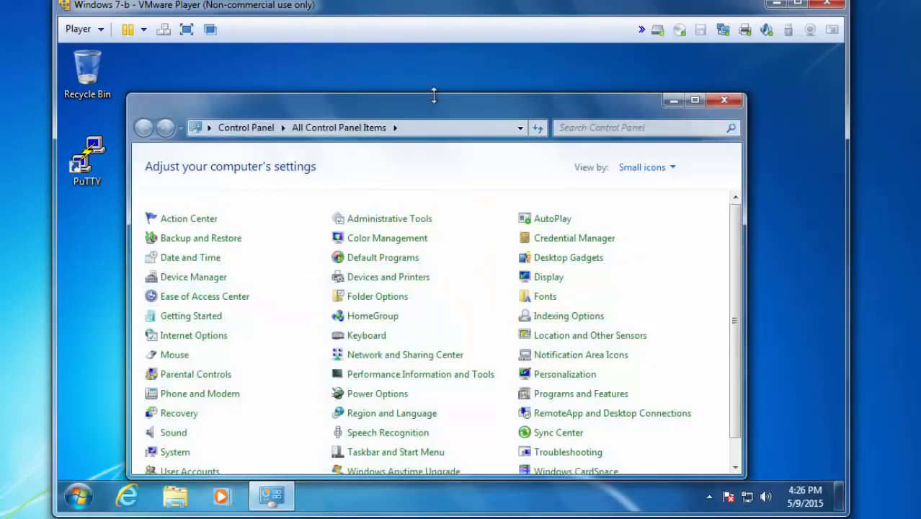
left_click_drag(440, 111, 466, 69)
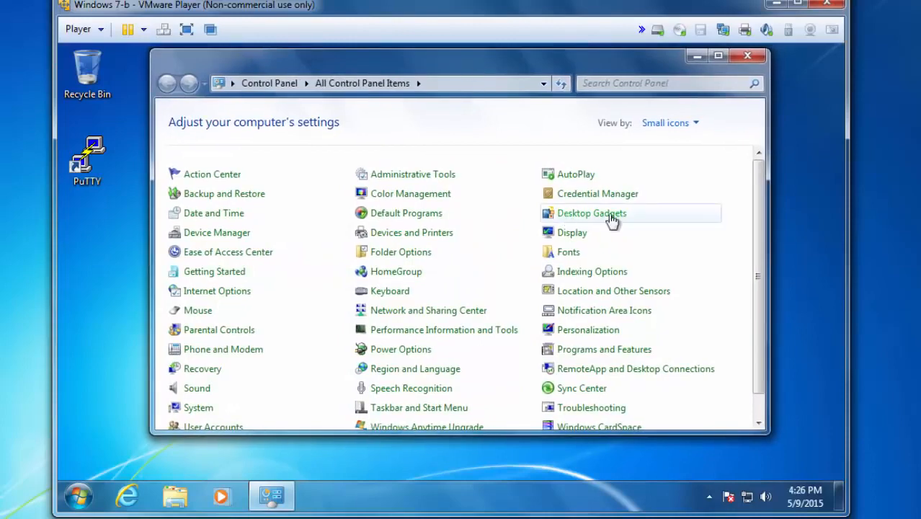
scroll(547, 288, "down", 1)
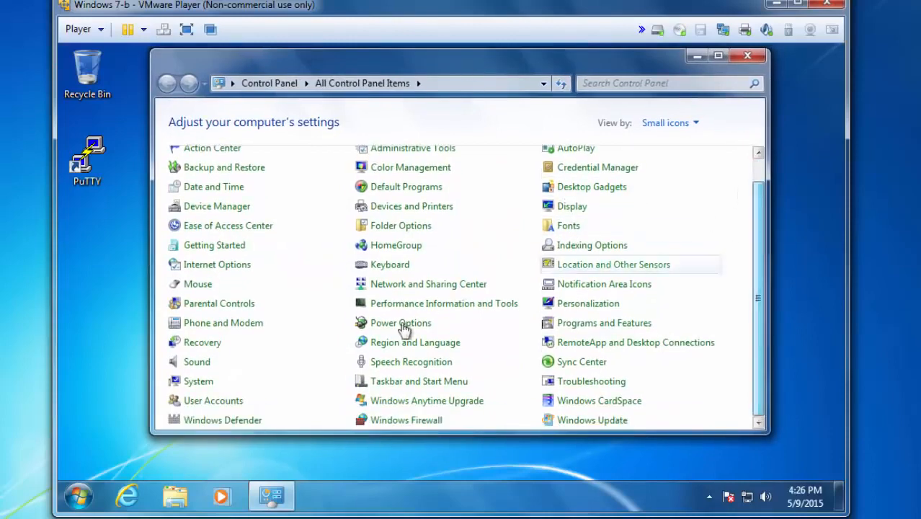
left_click(213, 402)
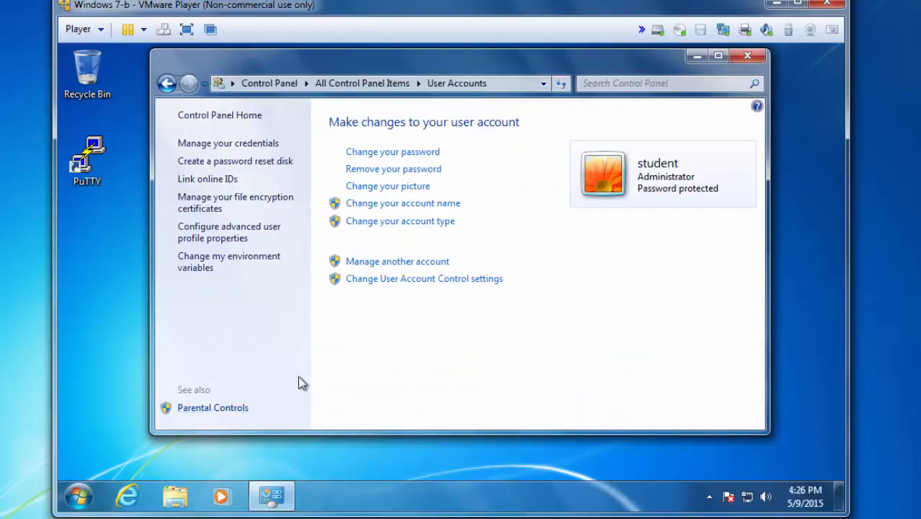
Create an Administrator account named testuser from Manage another account
left_click(401, 265)
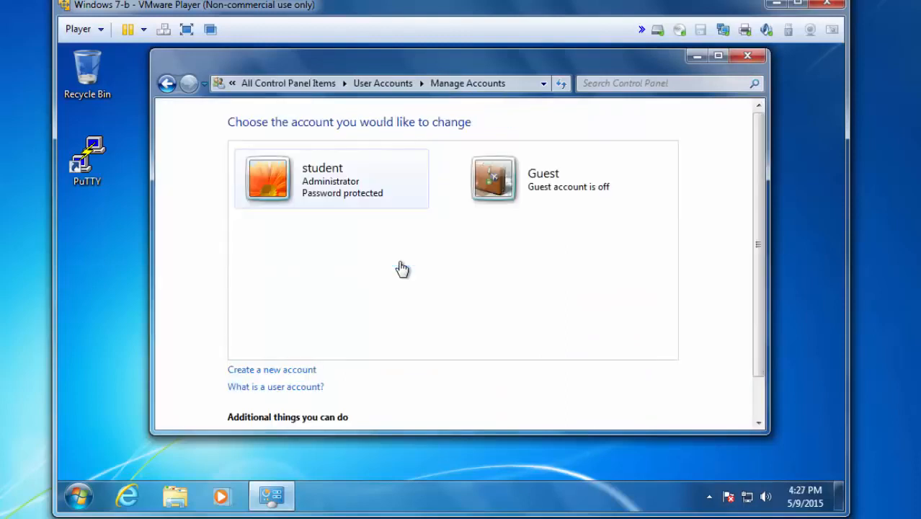
left_click(251, 372)
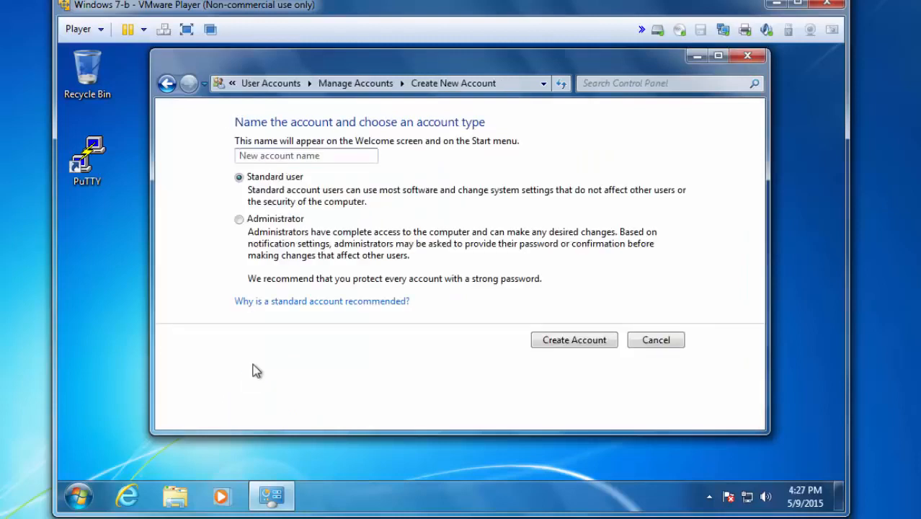
type("testuser")
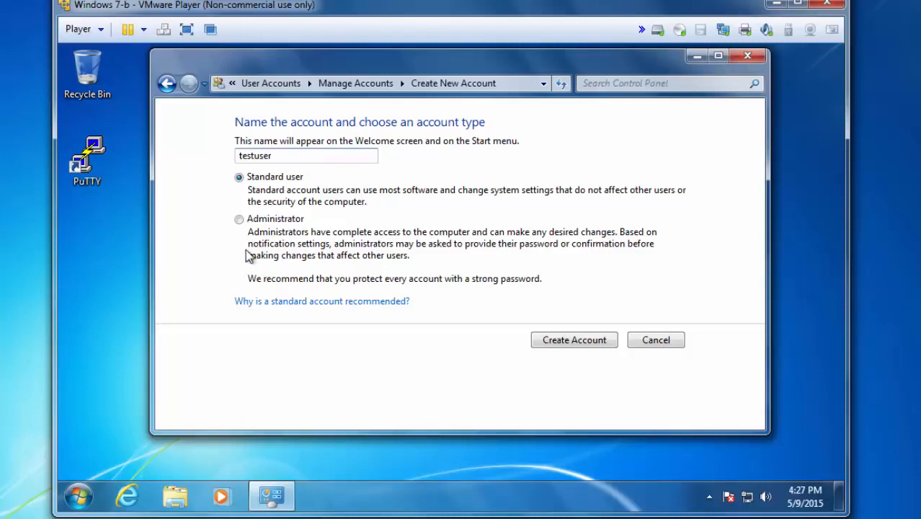
left_click(239, 219)
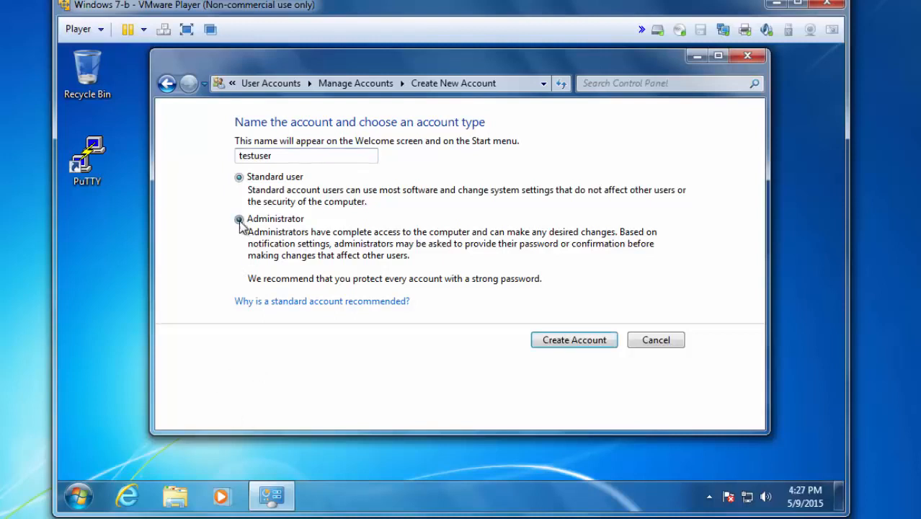
left_click(577, 344)
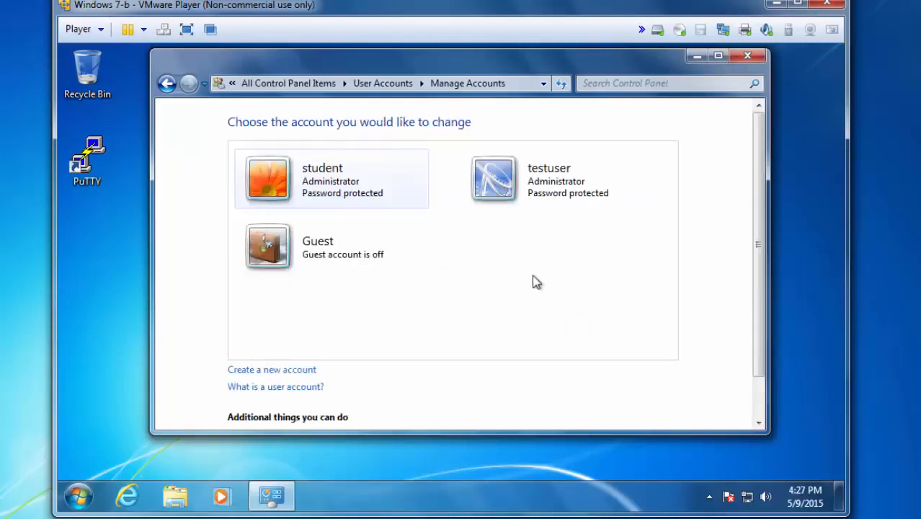
Open testuser's Change password page and generate a random password string in Notepad
left_click(548, 184)
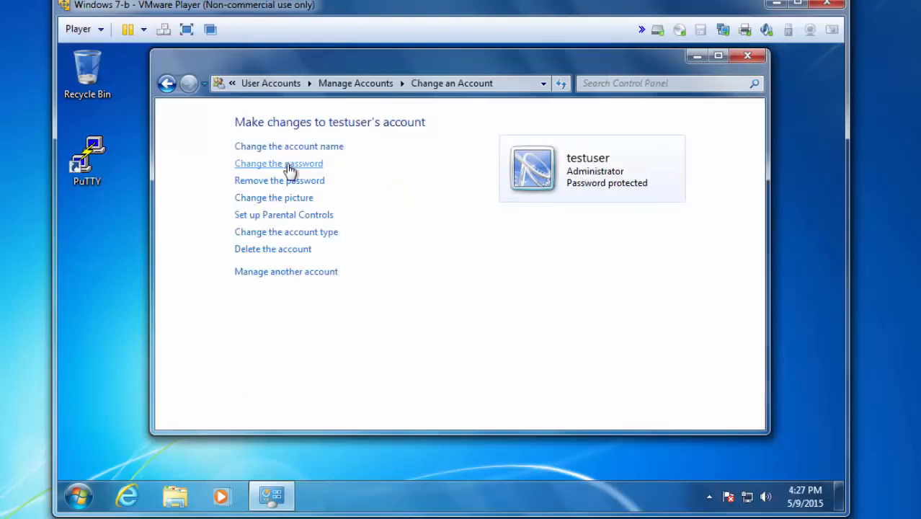
left_click(289, 165)
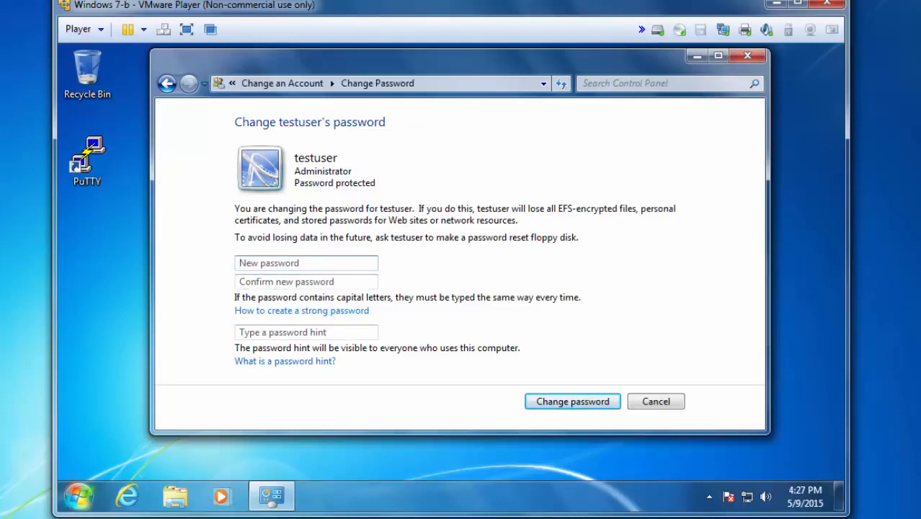
left_click(77, 495)
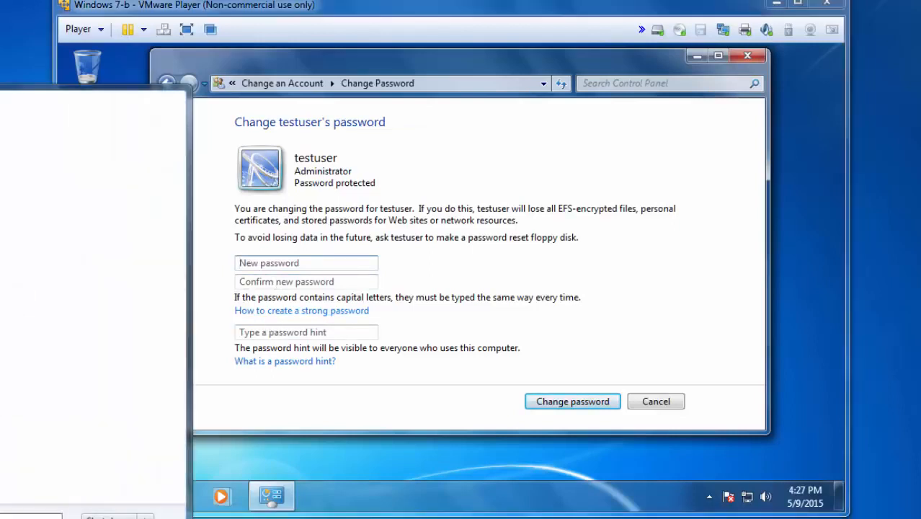
key("Return")
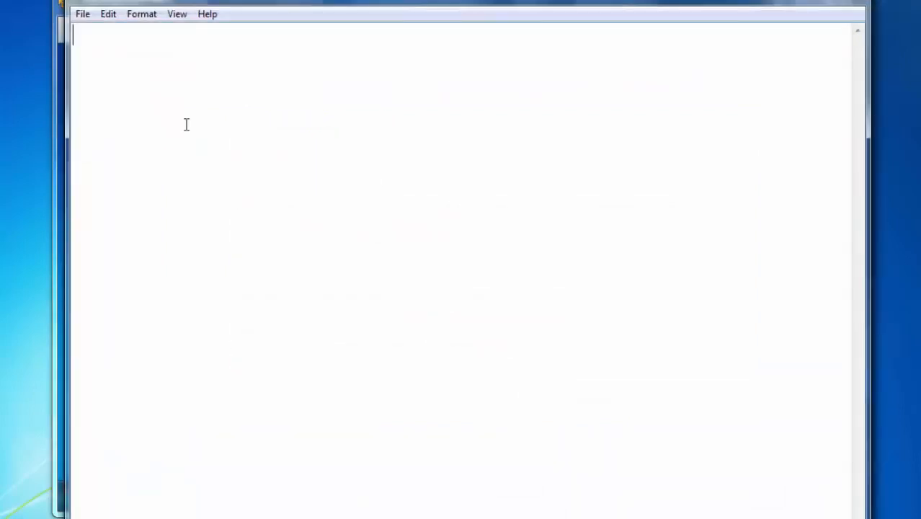
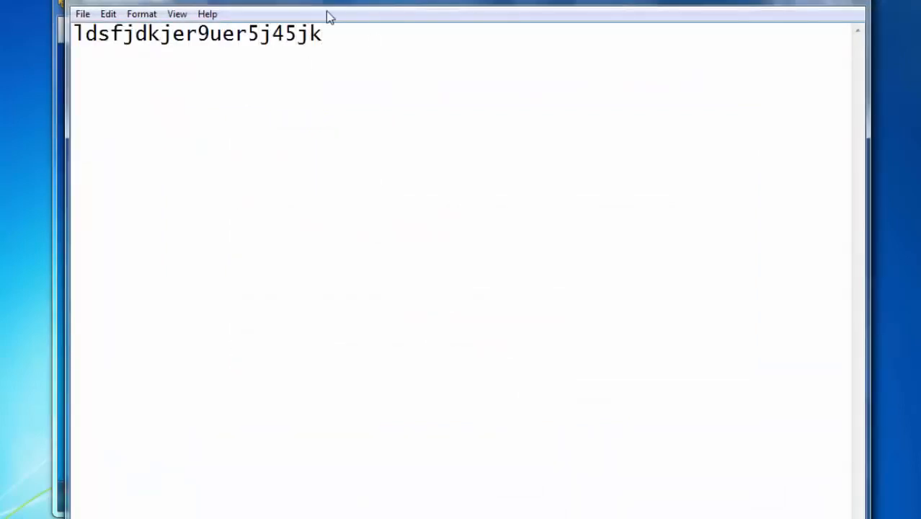
left_click_drag(323, 35, 48, 45)
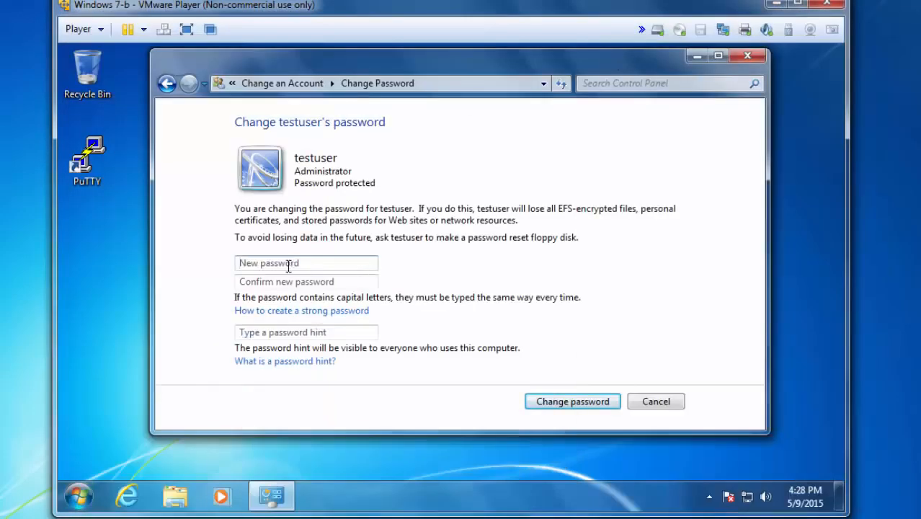
Paste the string into New and Confirm password and apply it to testuser
left_click(289, 266)
key("ctrl+v")
left_click(274, 282)
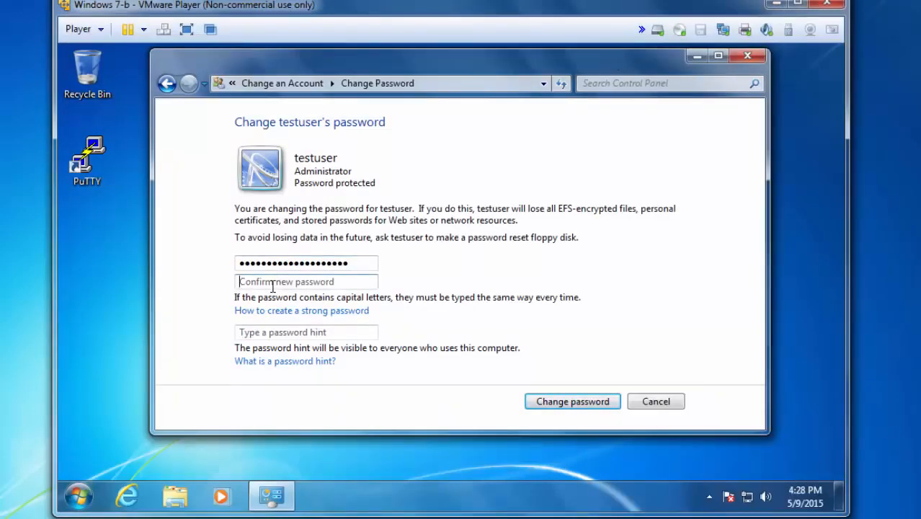
key("ctrl+v")
left_click(556, 403)
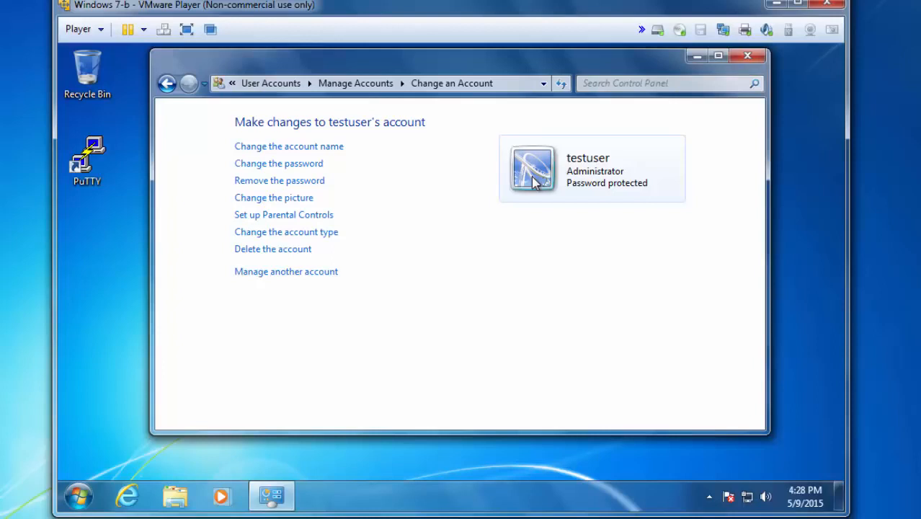
Close Control Panel and log off the guest via the Start menu's Shut down options
left_click(747, 56)
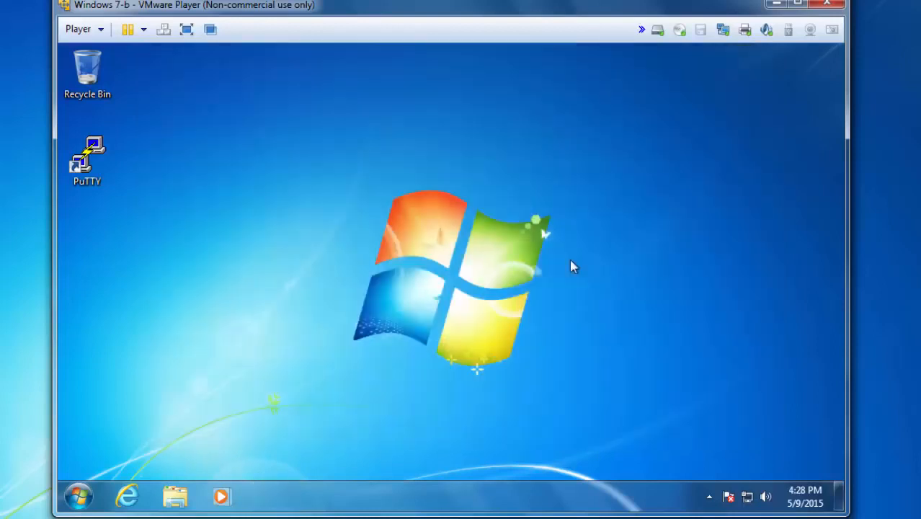
left_click(77, 496)
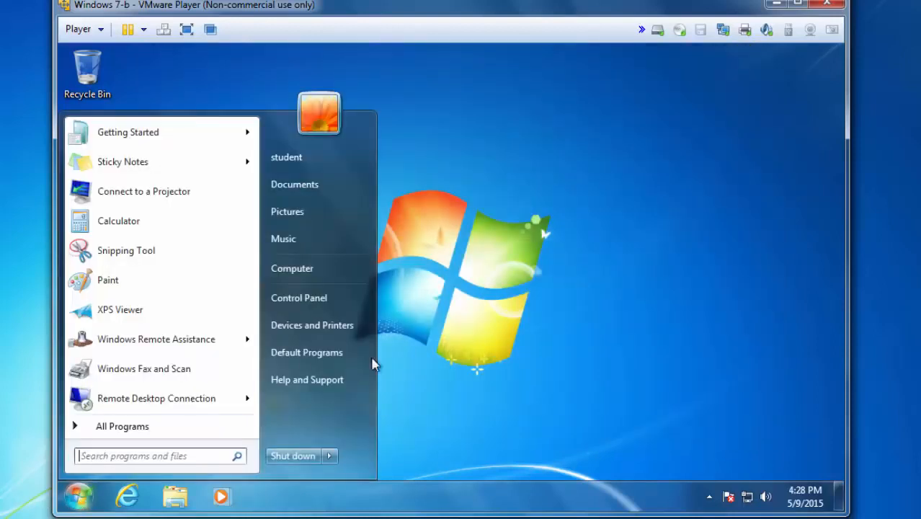
left_click(330, 455)
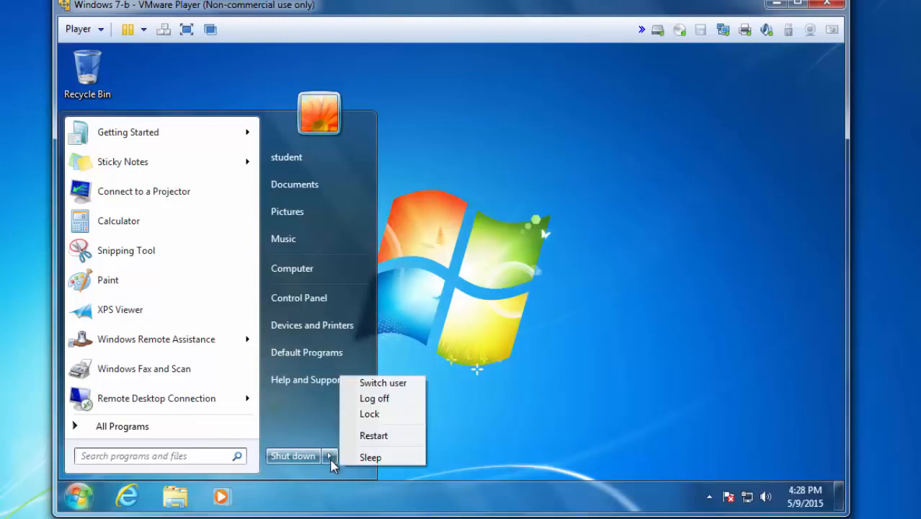
left_click(388, 399)
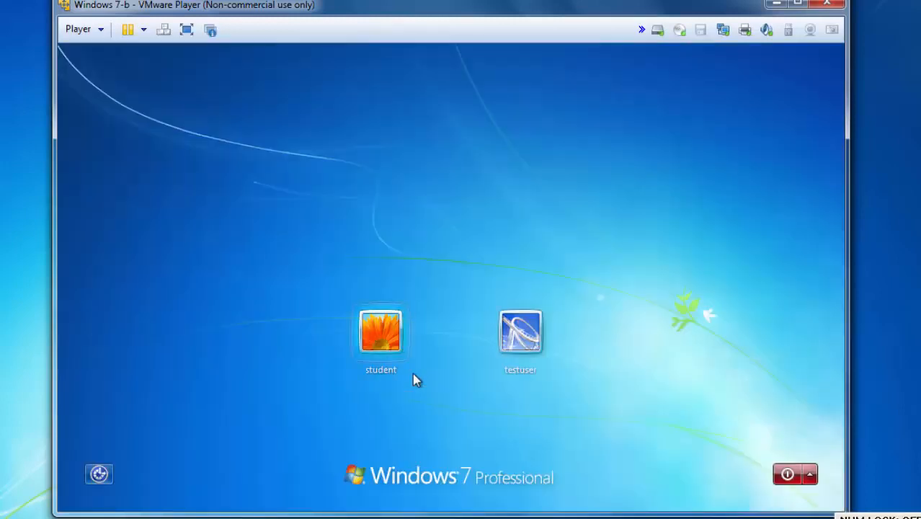
Test testuser's new password at sign-in, then erase the password from Notepad and close it
left_click(517, 339)
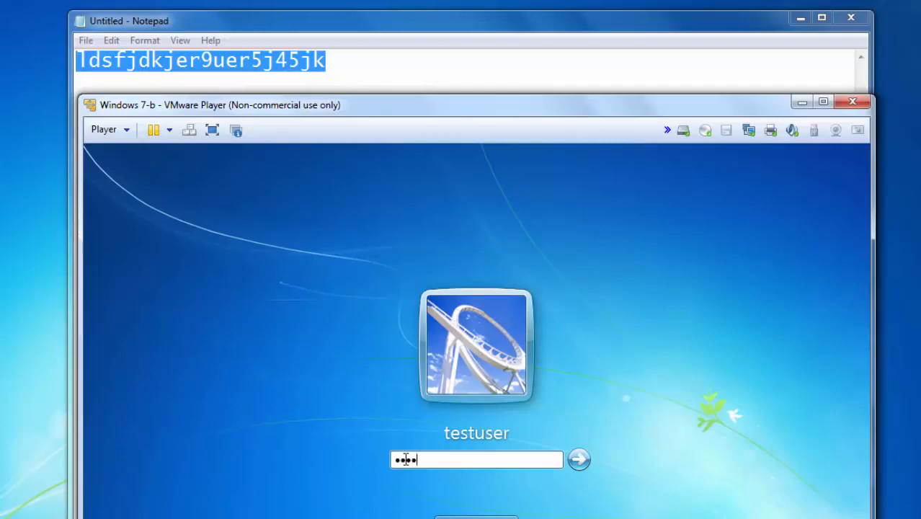
key("Return")
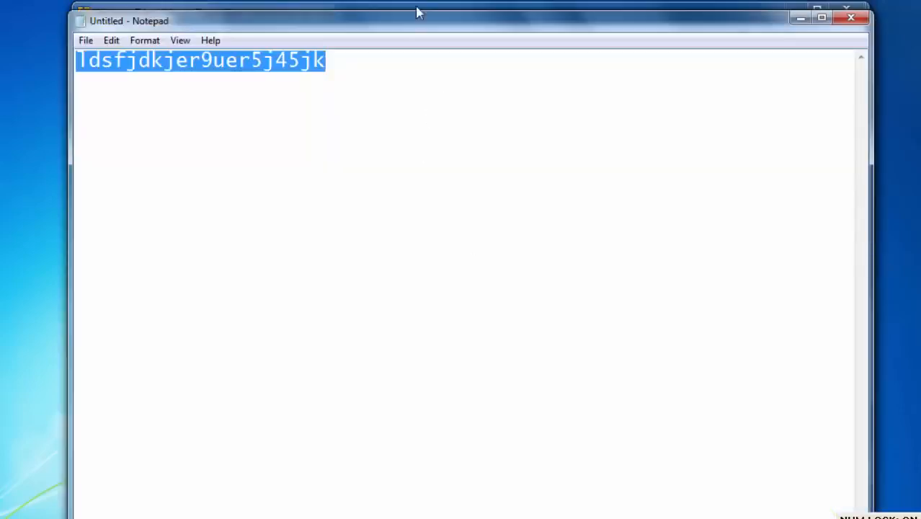
left_click_drag(422, 29, 422, 196)
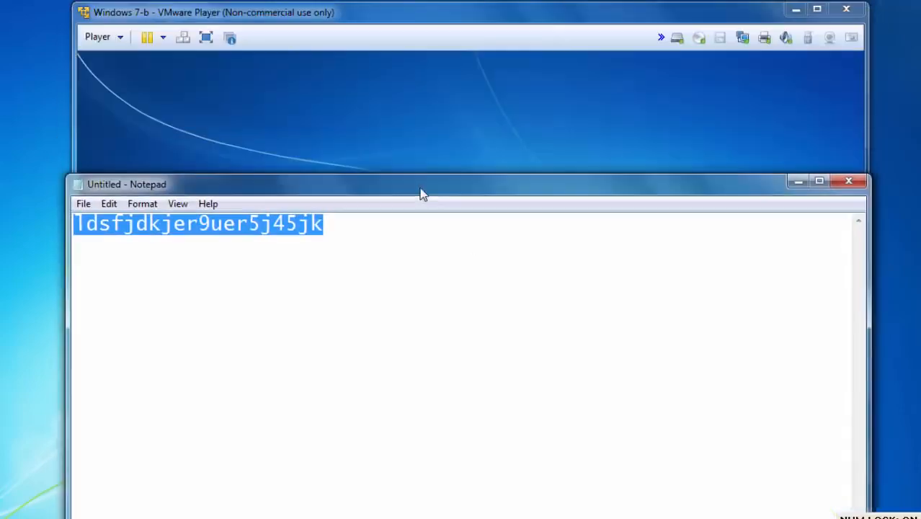
left_click(275, 238)
left_click_drag(346, 227, 59, 220)
key("ctrl+x")
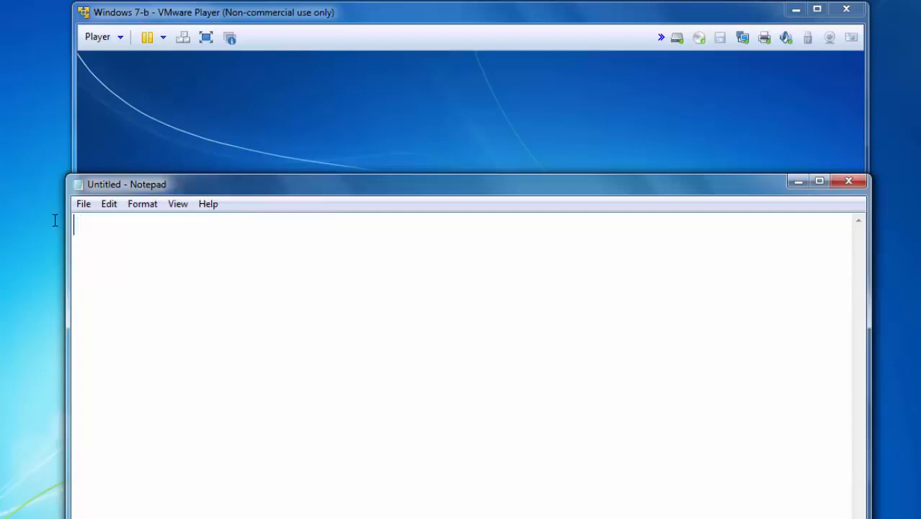
left_click(848, 181)
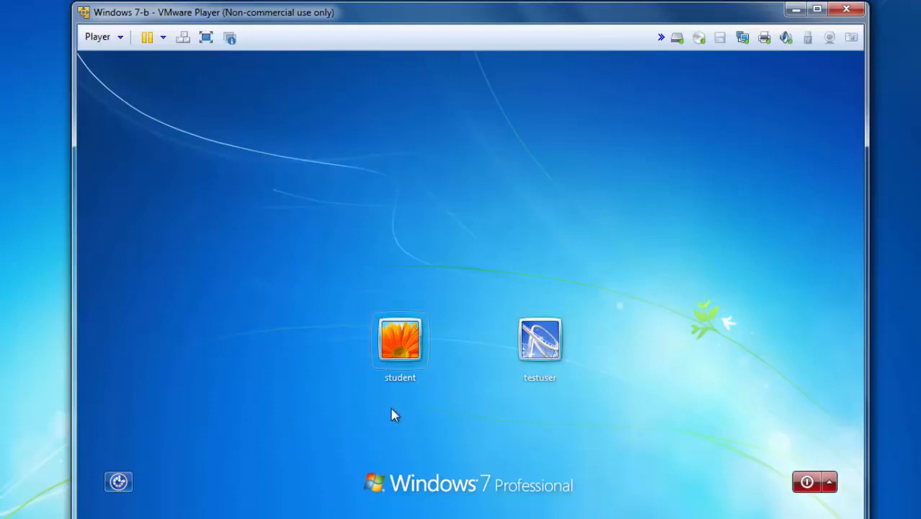
Shut down the Windows 7 guest and select the Powered Off Windows 7-b in the library
left_click(808, 483)
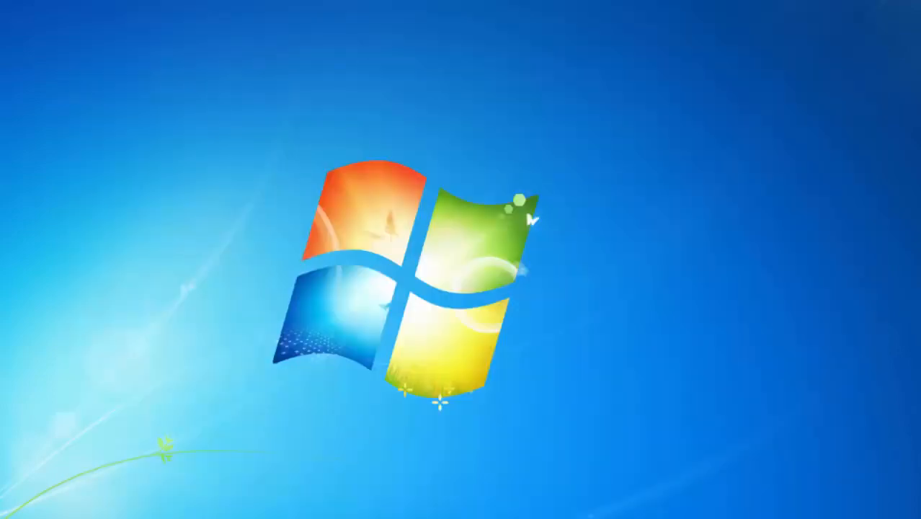
left_click_drag(310, 15, 364, 28)
left_click(216, 115)
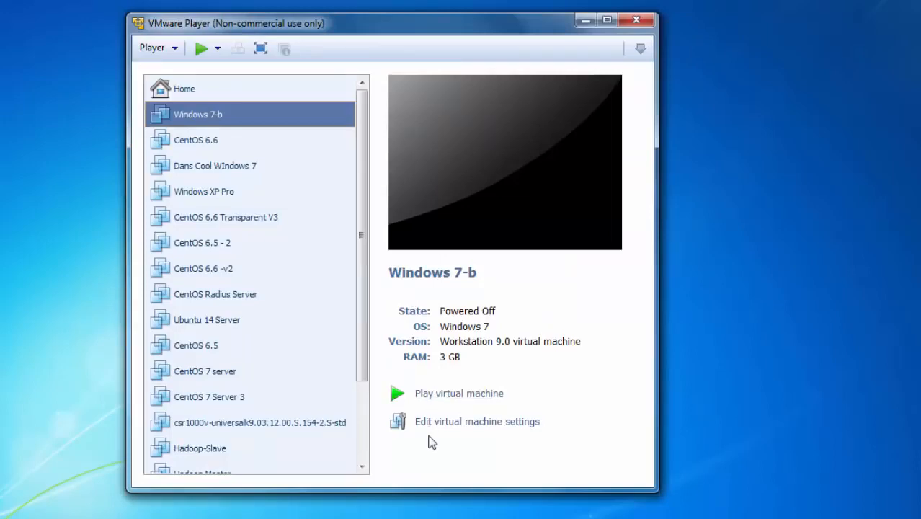
Set Windows 7-b's CD/DVD drive to the ISO E:\ISO images\Hiren's.BootCD.15.2.iso and save
left_click(462, 428)
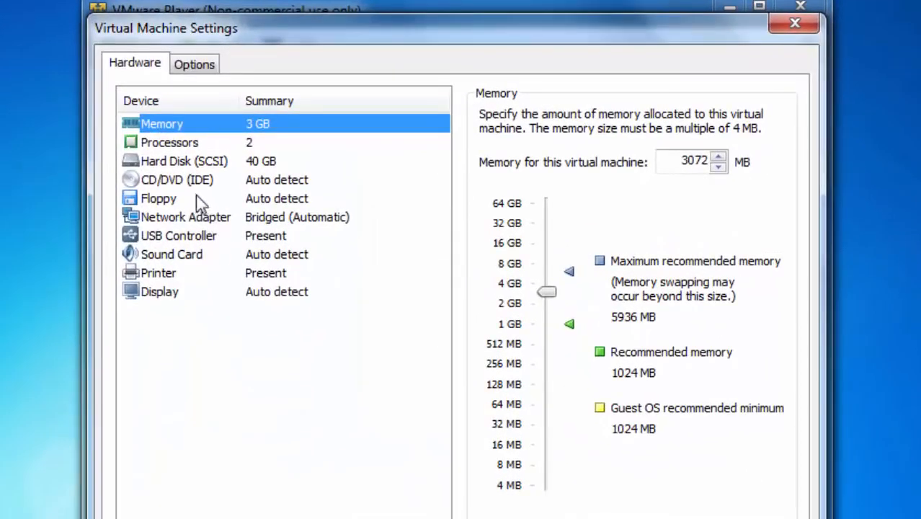
left_click(197, 144)
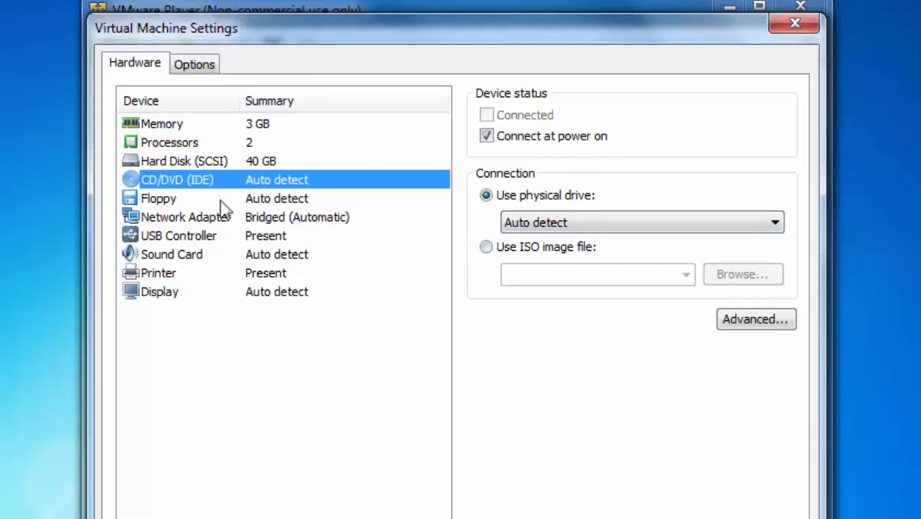
left_click(486, 247)
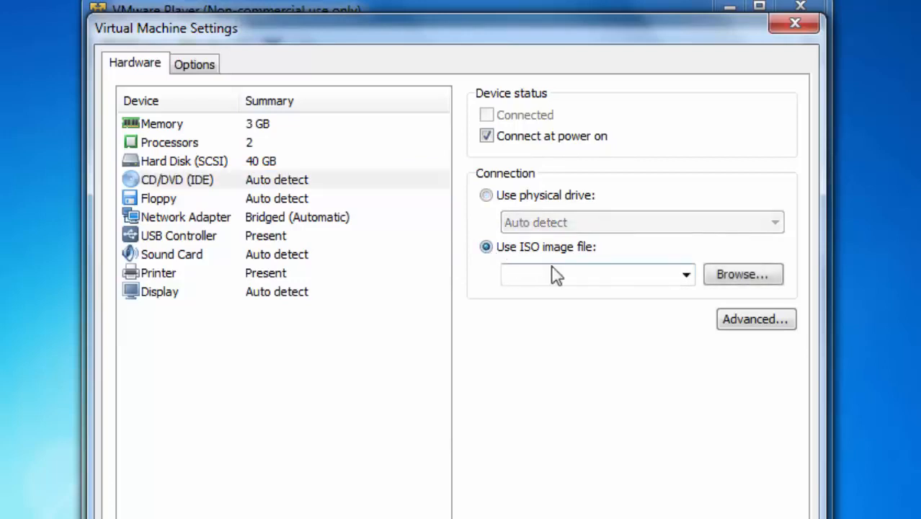
left_click(734, 277)
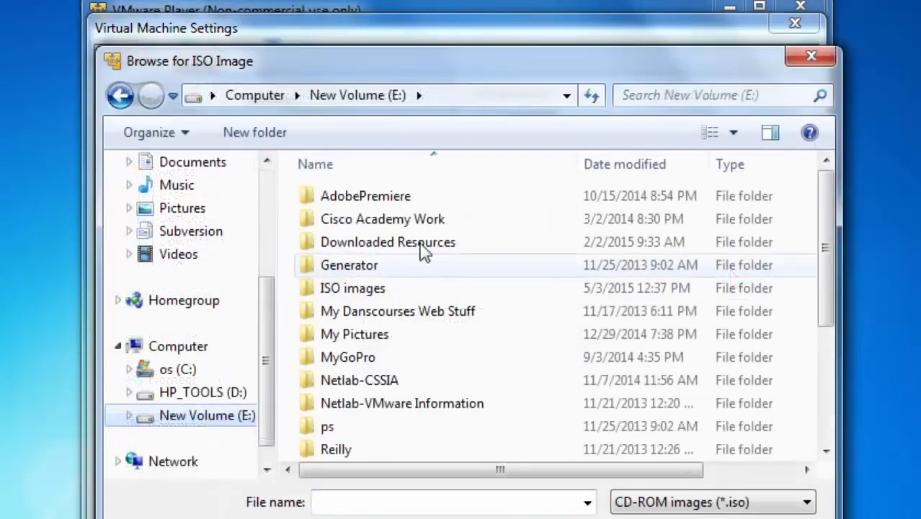
double_click(346, 292)
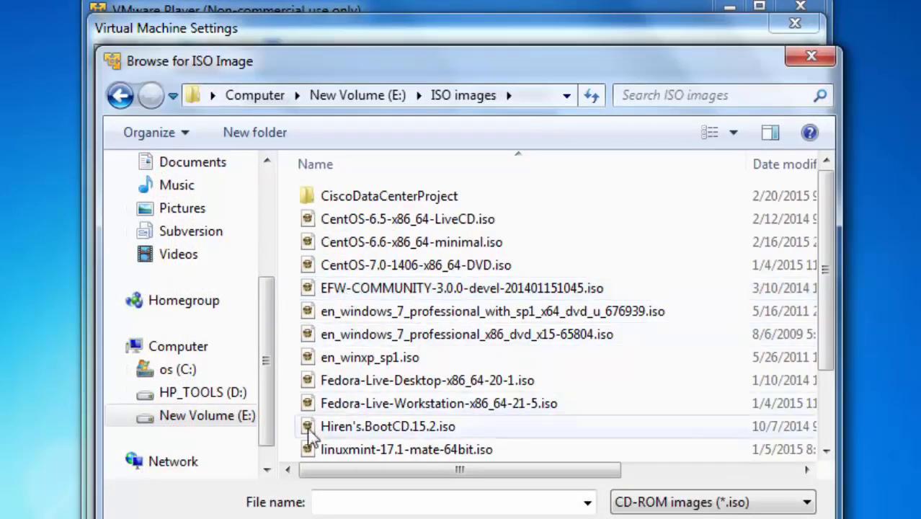
double_click(342, 428)
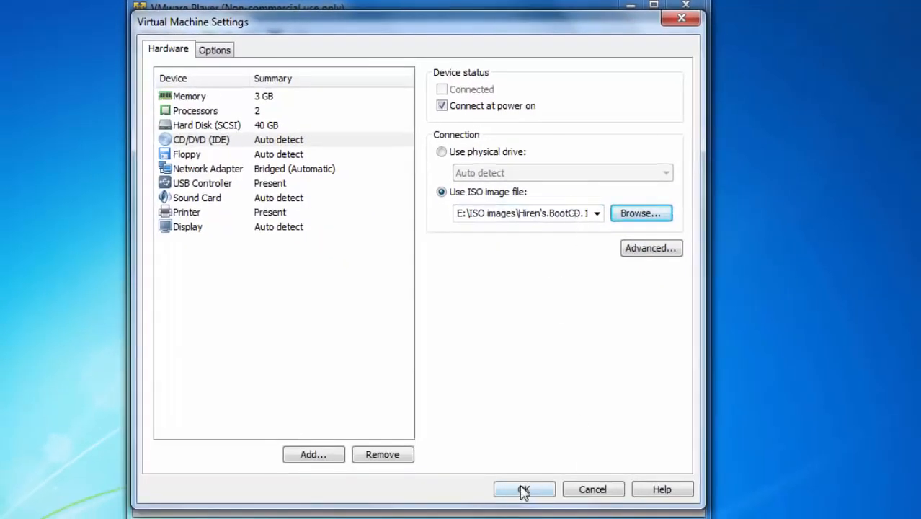
left_click(523, 490)
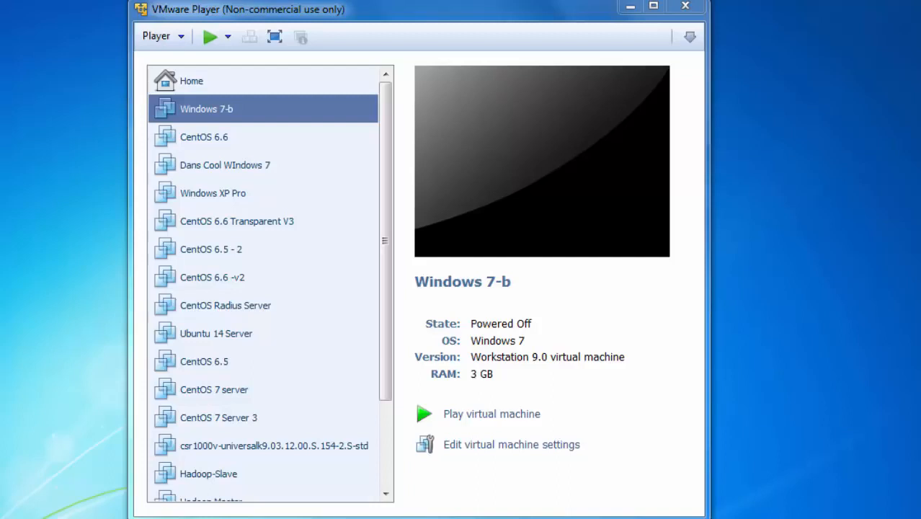
Power on the Windows 7-b virtual machine and dismiss the Removable Devices notice
left_click(481, 415)
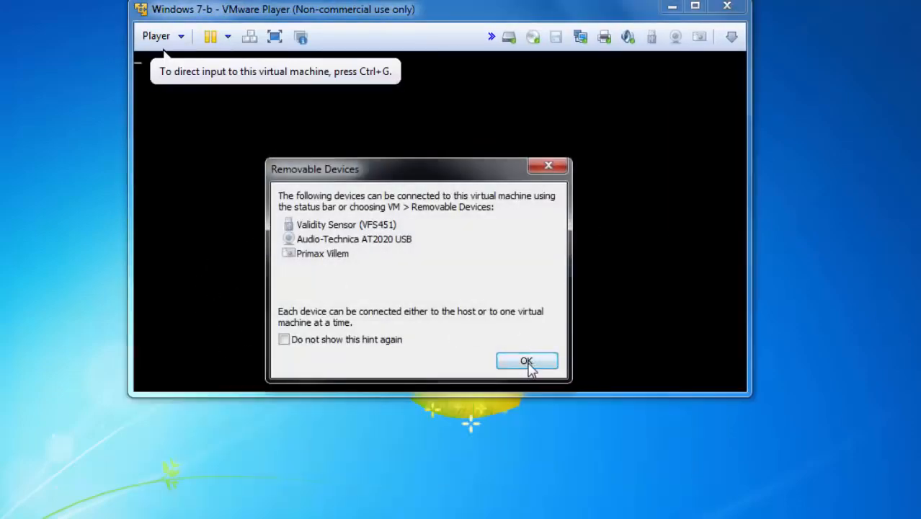
left_click(526, 361)
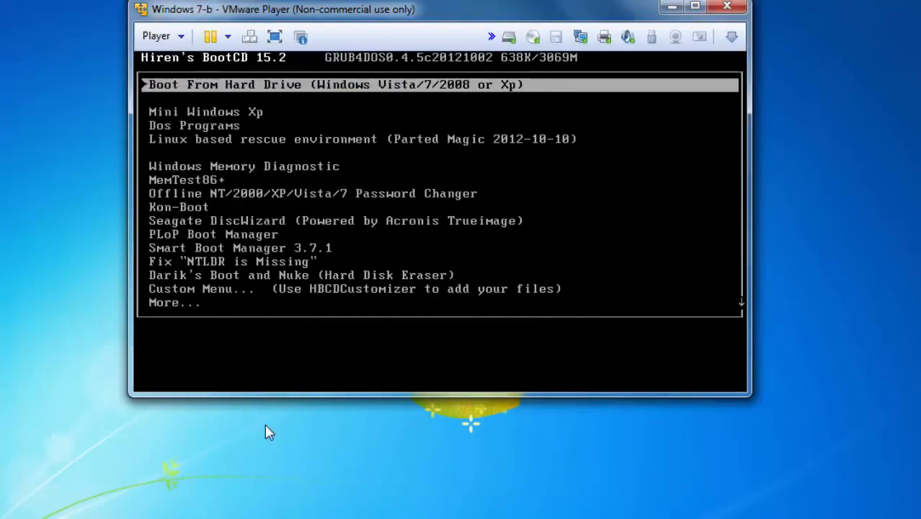
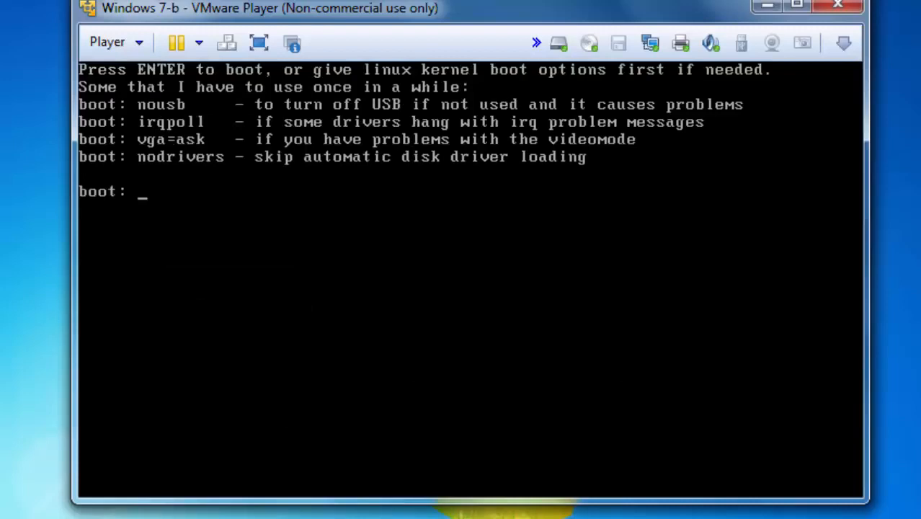
Accept the default boot option so the Password Changer's Linux kernel starts loading
key("Return")
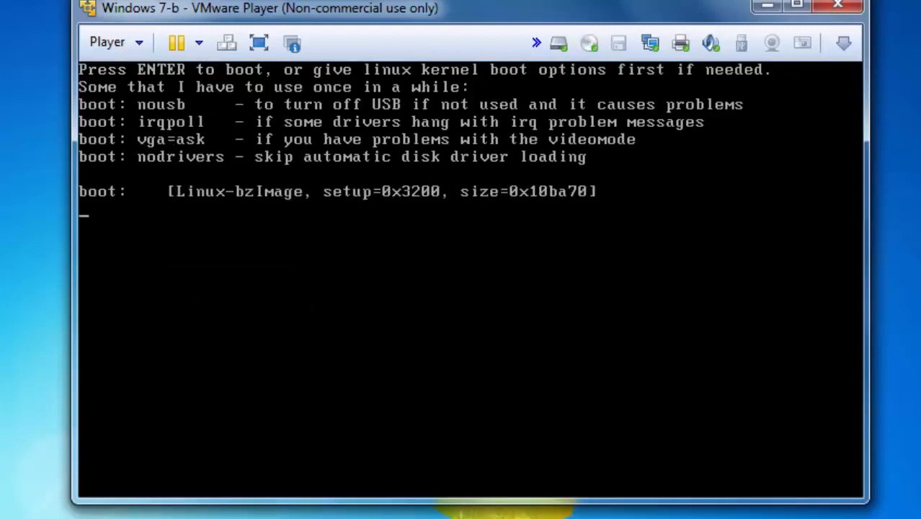
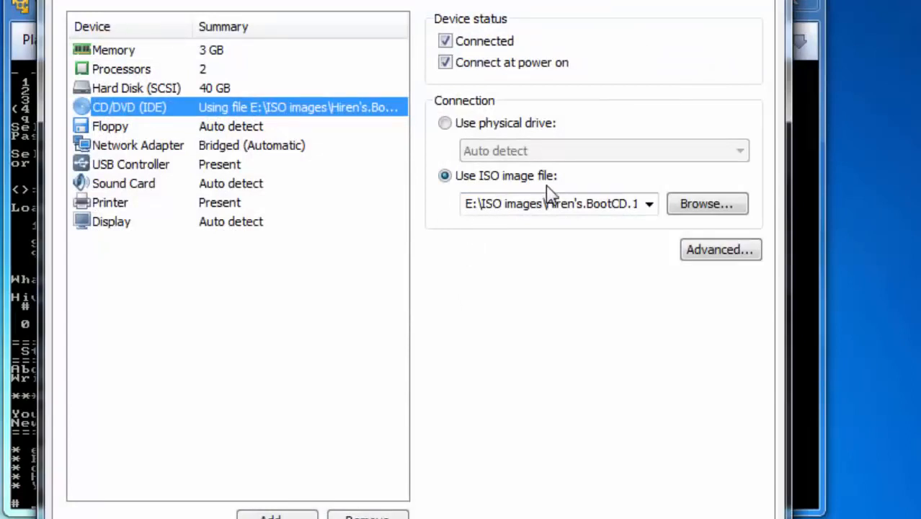
Switch the CD/DVD (IDE) drive from the Hiren's BootCD ISO to the physical drive, keeping Auto detect
left_click(444, 124)
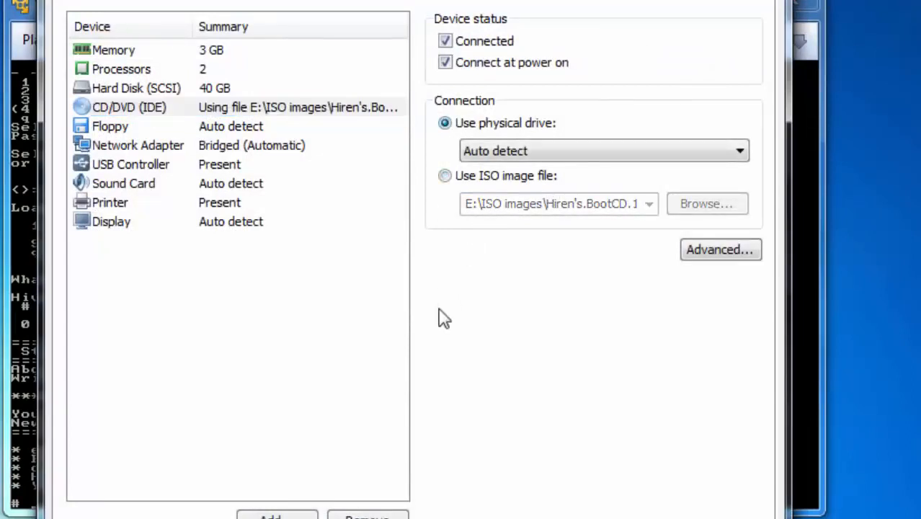
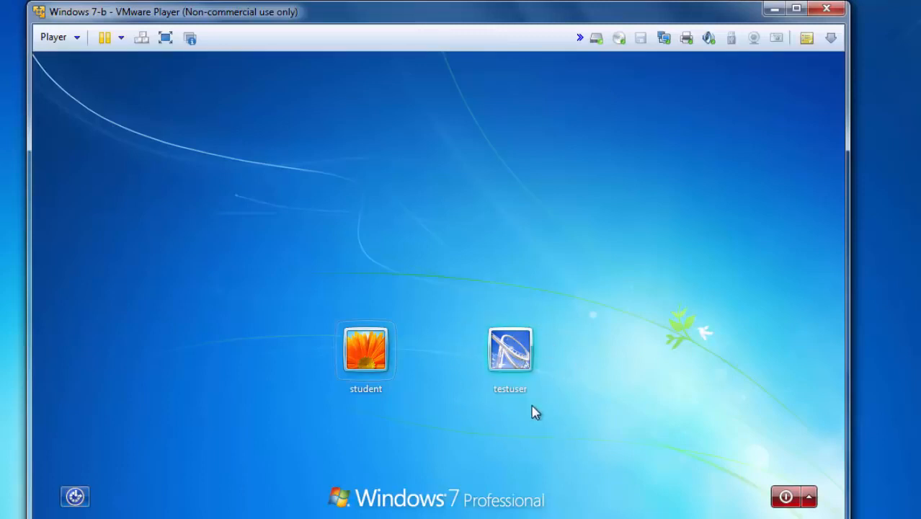
Sign in to the testuser account on the Windows 7 logon screen without a password
left_click(508, 346)
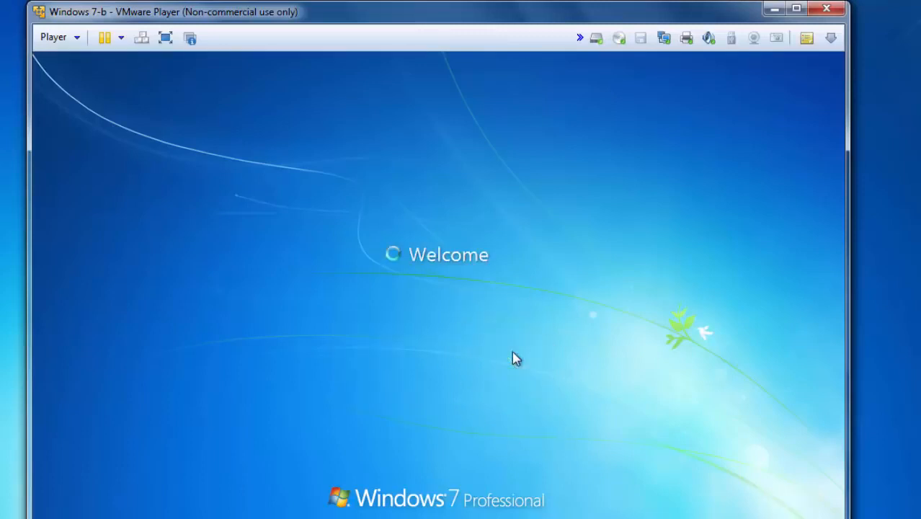